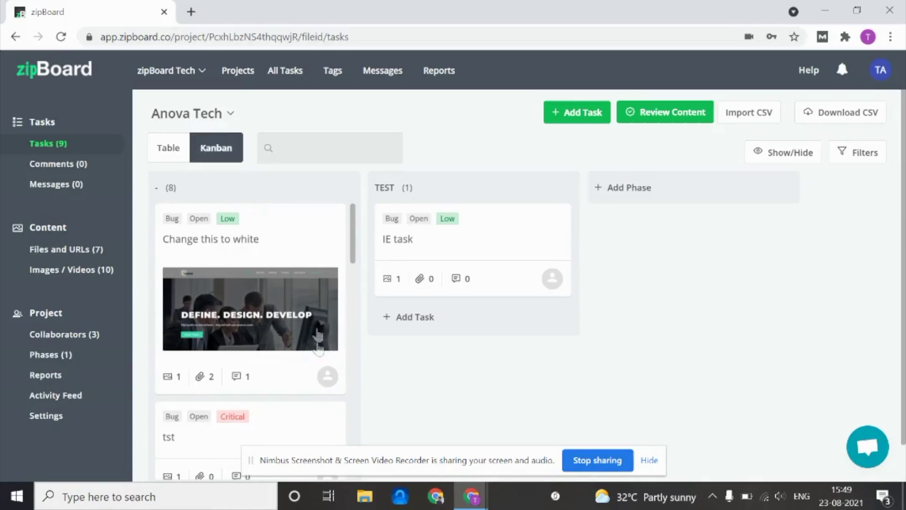
Set the "Change this to white" task's status to In Progress and its type to Enhancement.
click(270, 241)
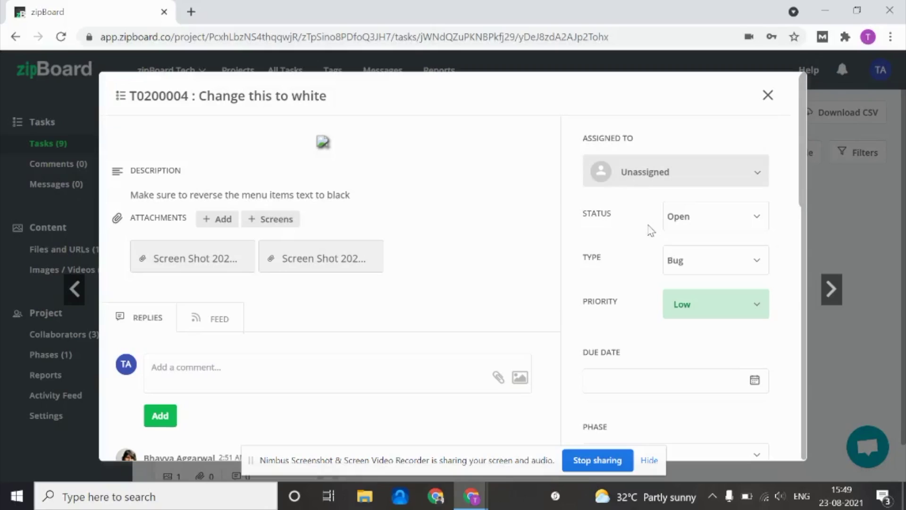
click(679, 229)
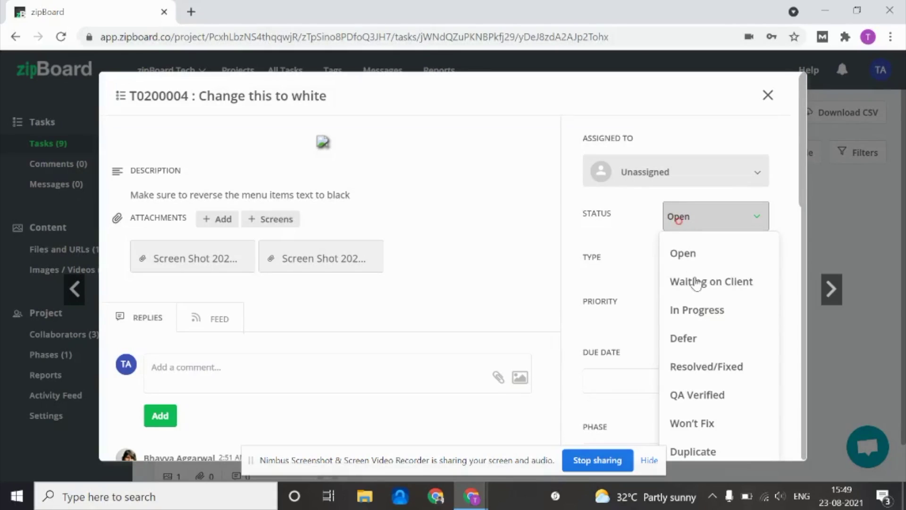
click(699, 320)
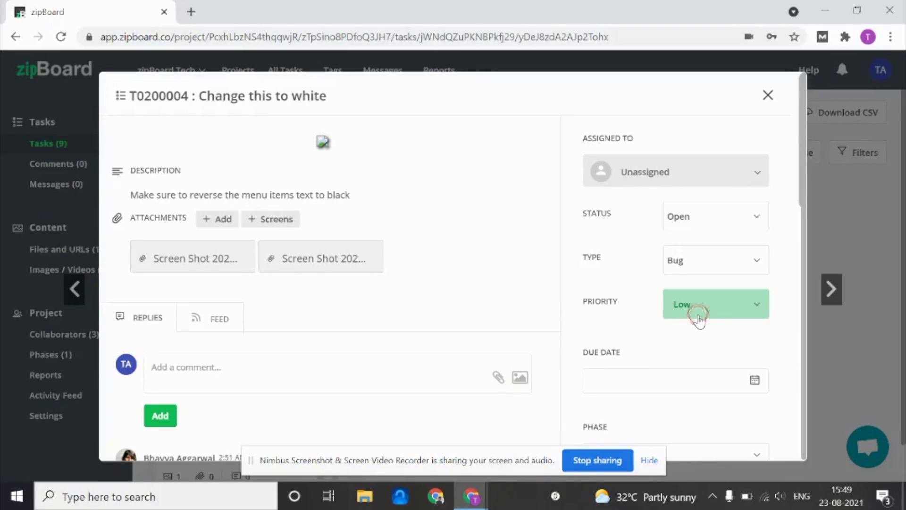
click(680, 274)
click(689, 324)
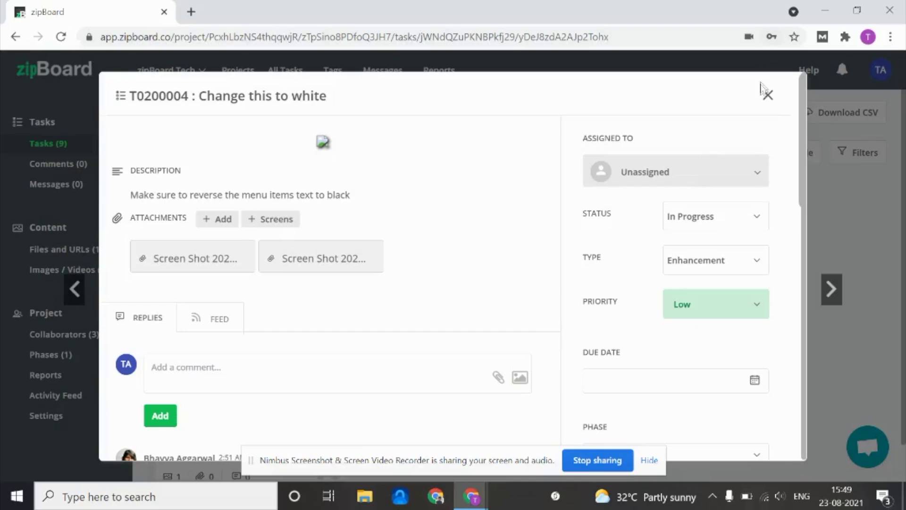
click(766, 95)
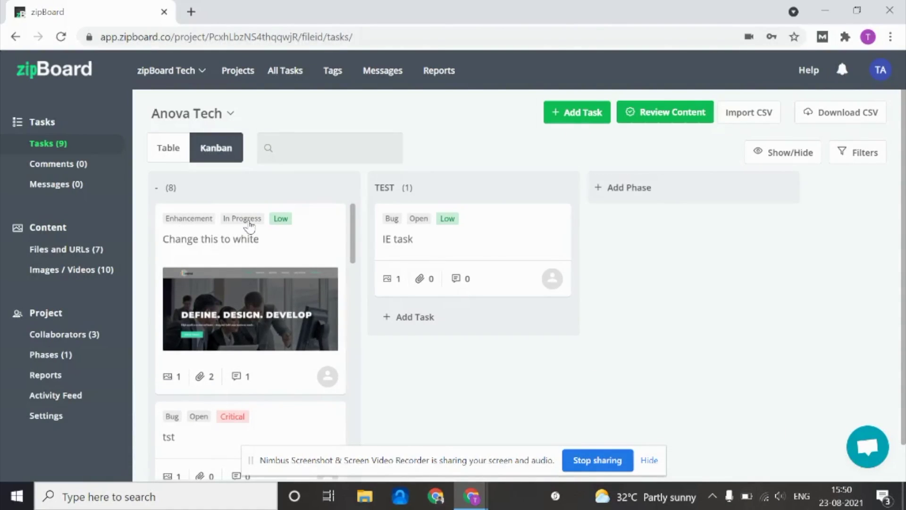
Review the details of the "Change this to white" task and look through the task cards on the Kanban board.
click(272, 251)
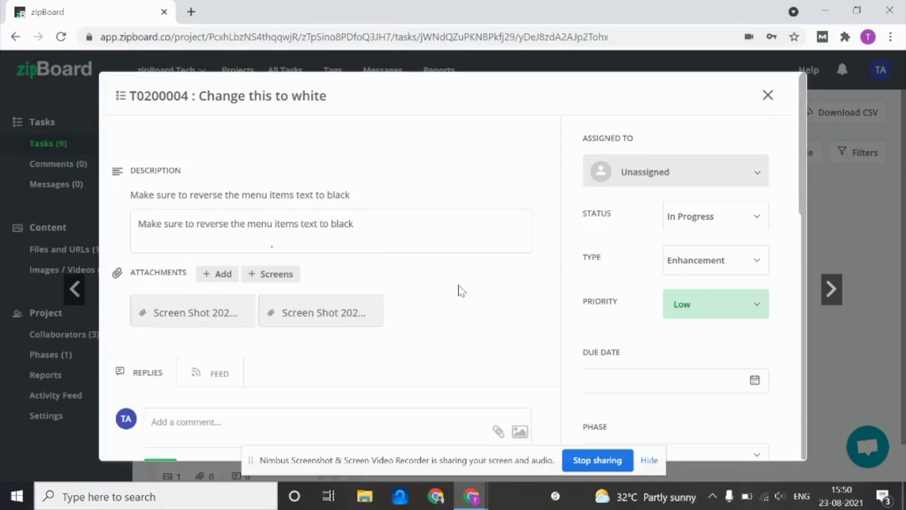
scroll(462, 290, down, 6)
scroll(462, 290, up, 6)
scroll(461, 290, down, 1)
scroll(461, 290, down, 4)
scroll(463, 289, up, 5)
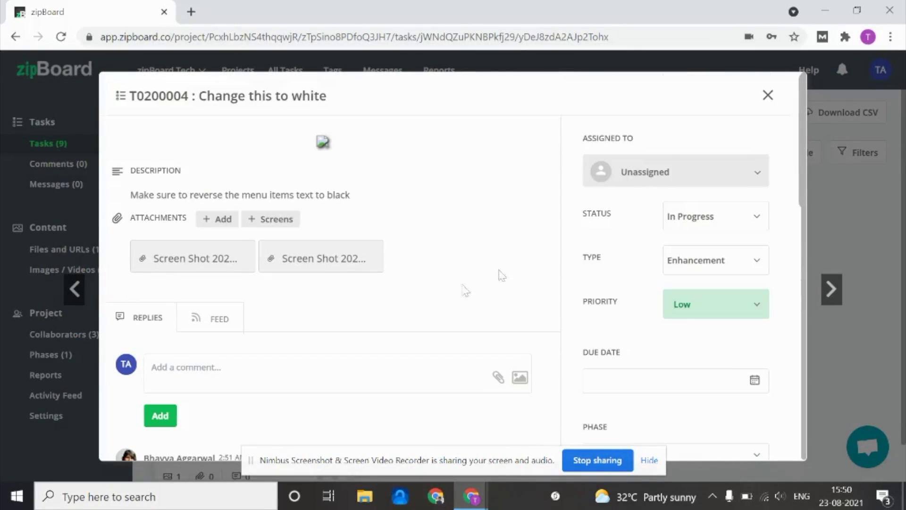
click(768, 96)
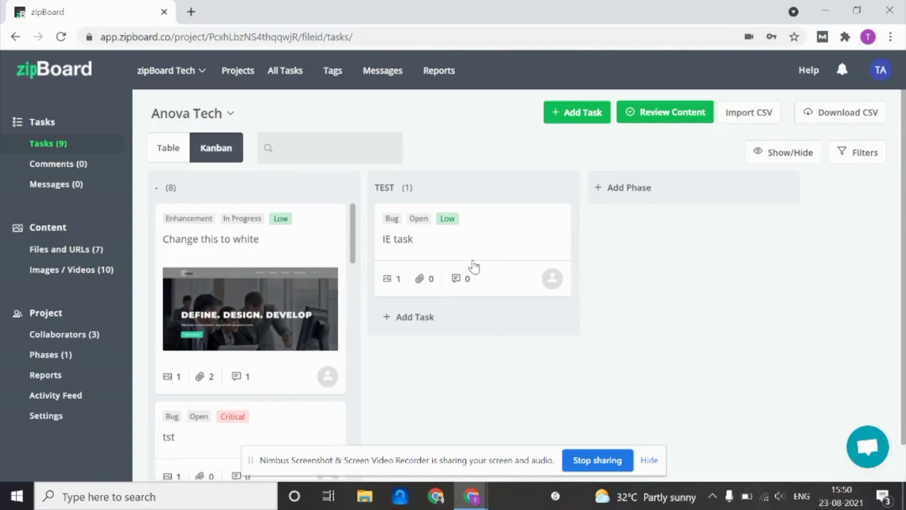
scroll(788, 272, down, 1)
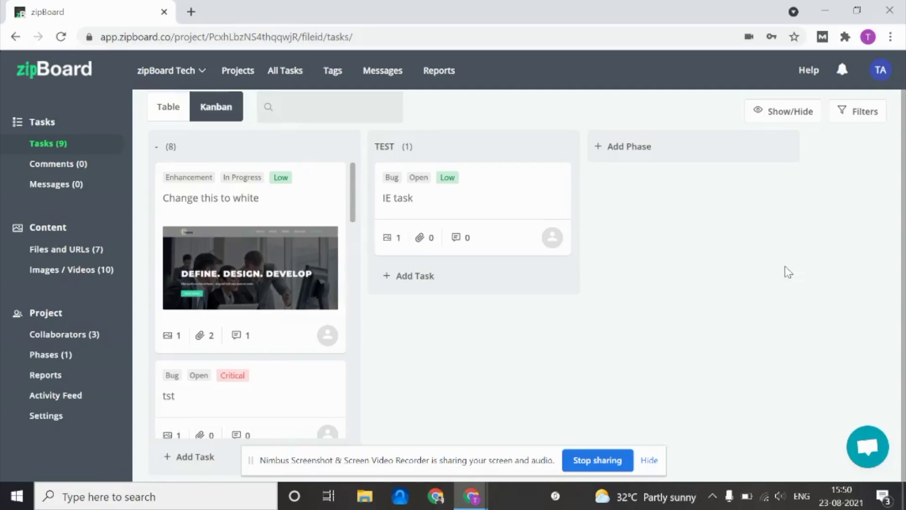
scroll(788, 273, up, 1)
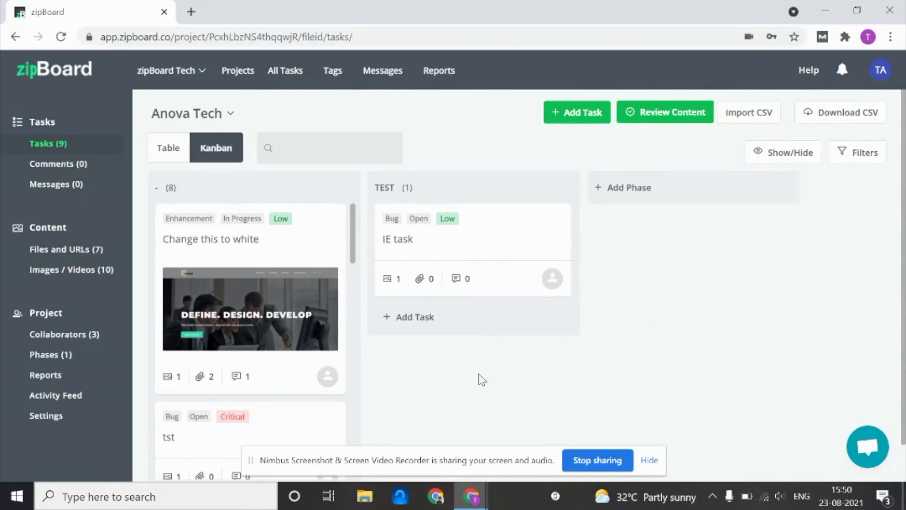
scroll(479, 374, down, 1)
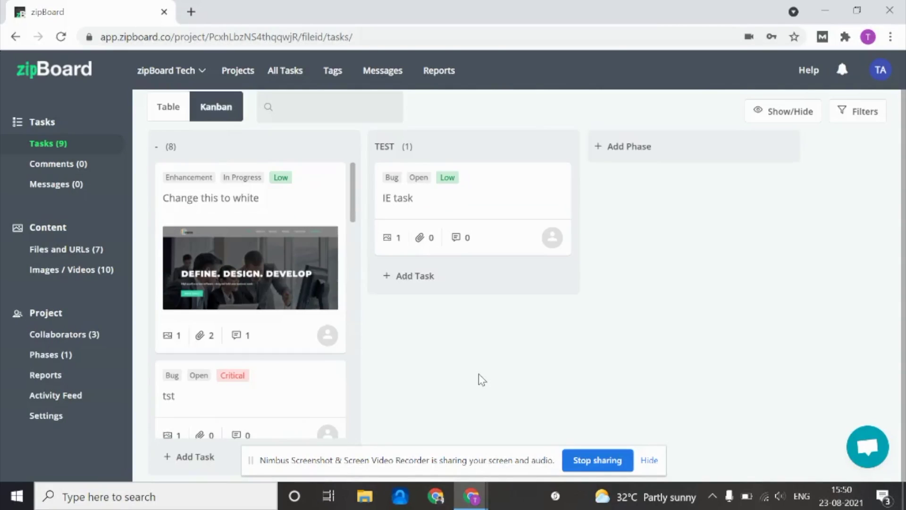
scroll(284, 303, down, 5)
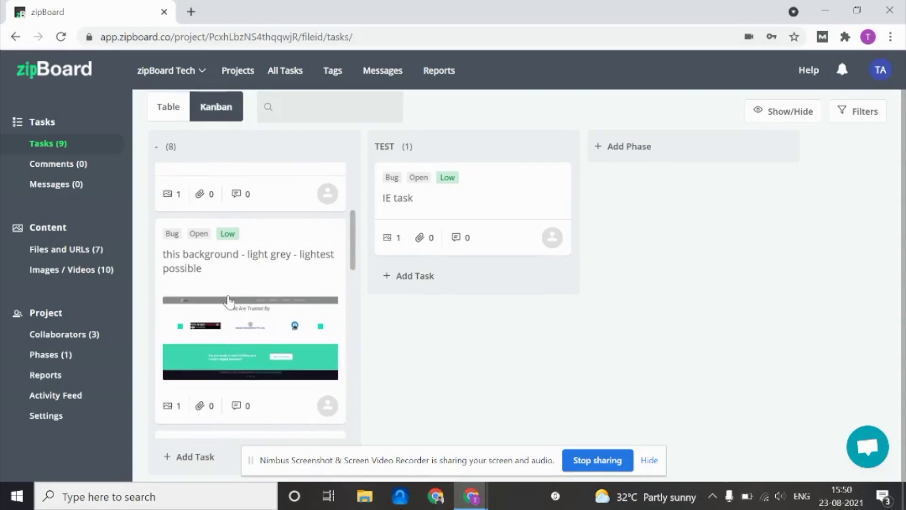
scroll(229, 301, down, 4)
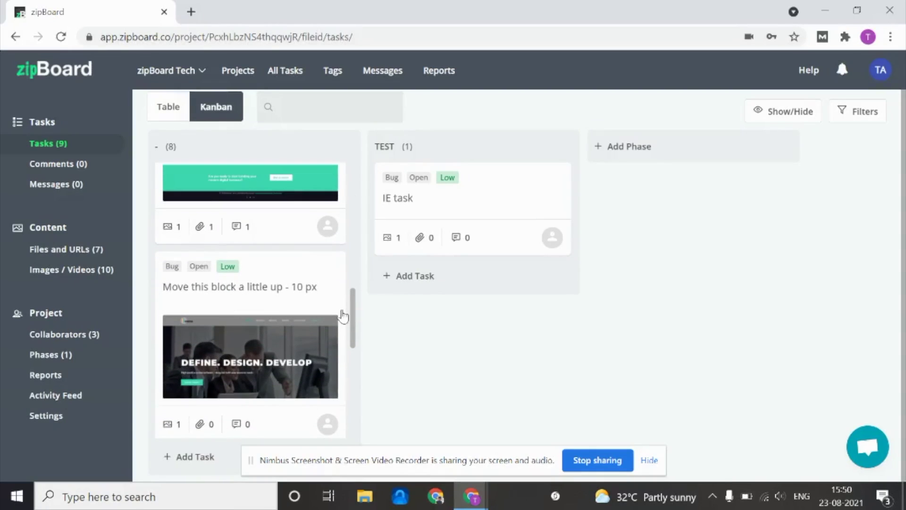
scroll(453, 347, up, 1)
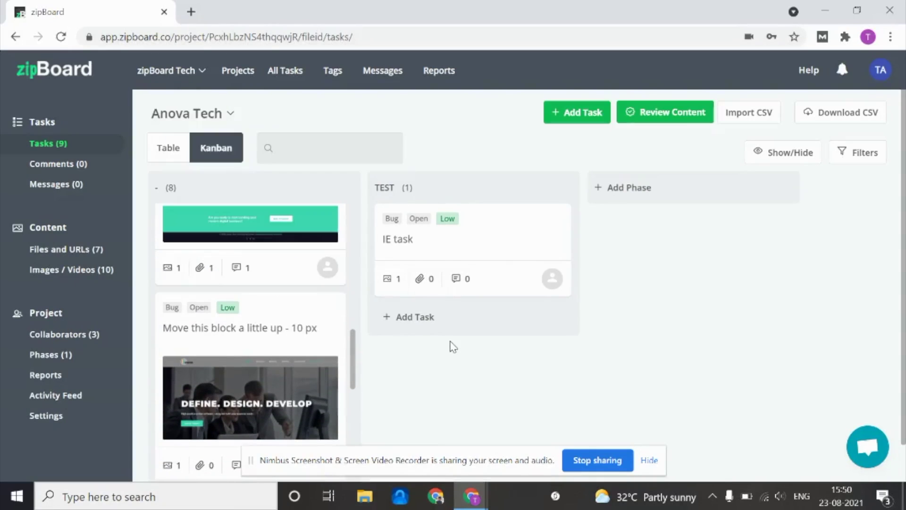
Assign the "IE task" in the TEST phase to the third collaborator offered and close the task.
click(549, 275)
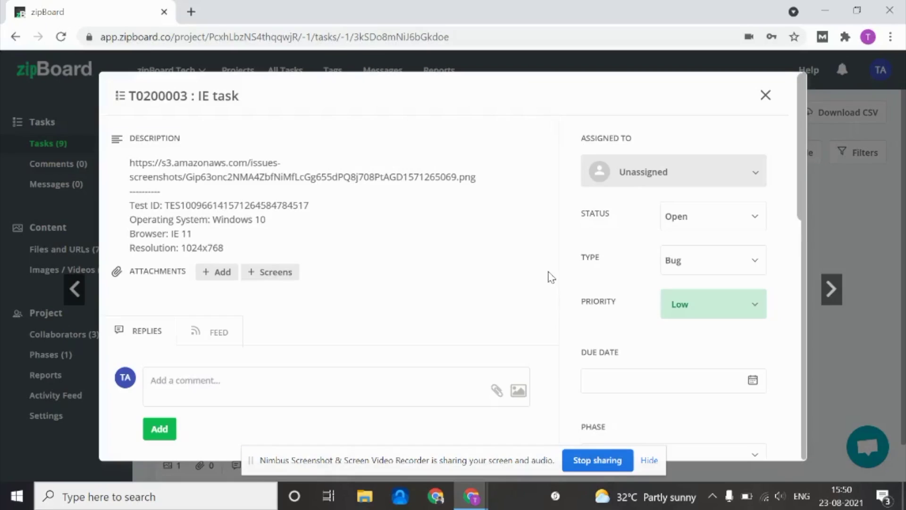
click(646, 171)
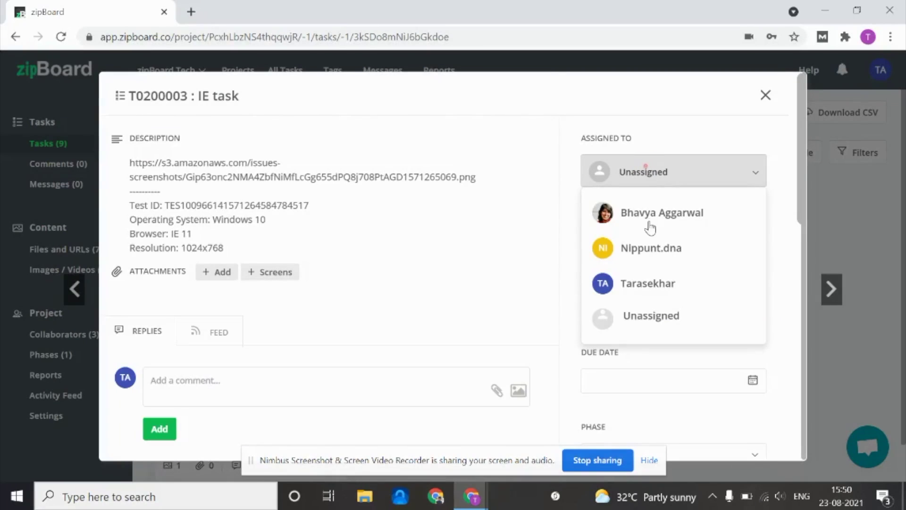
click(664, 295)
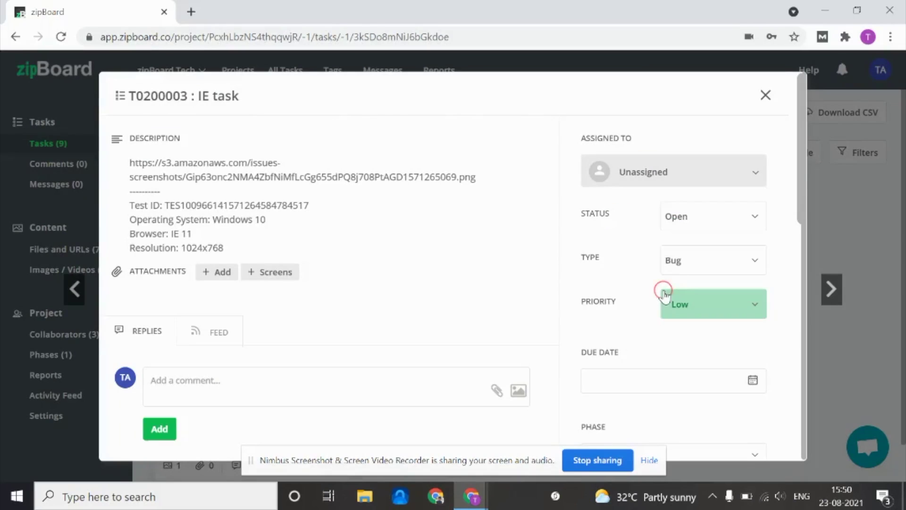
click(764, 100)
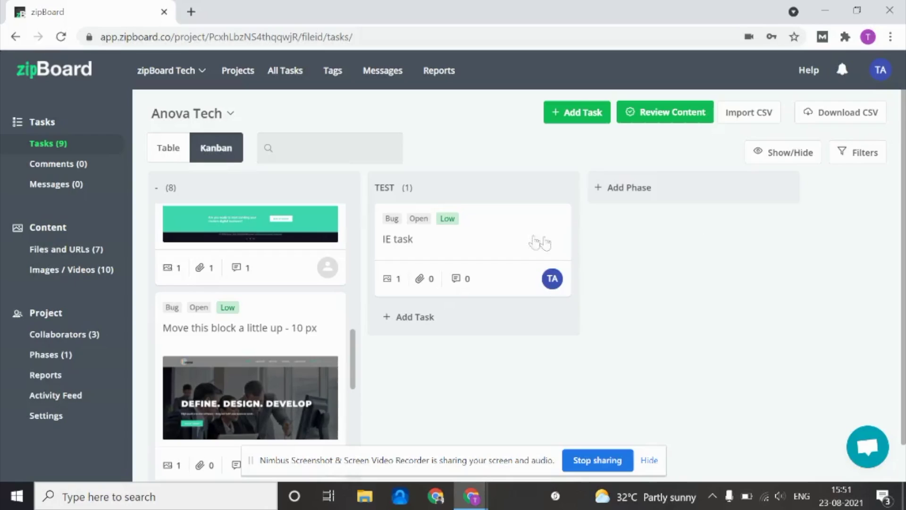
drag(552, 248, 518, 202)
Examine the available task filters, from phase and files to priority, type, resolution and reference link.
click(857, 152)
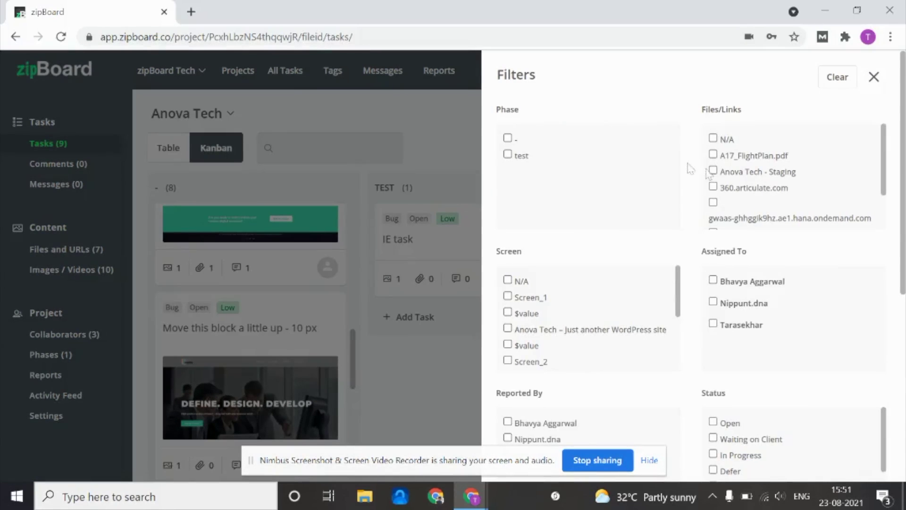
scroll(693, 254, down, 5)
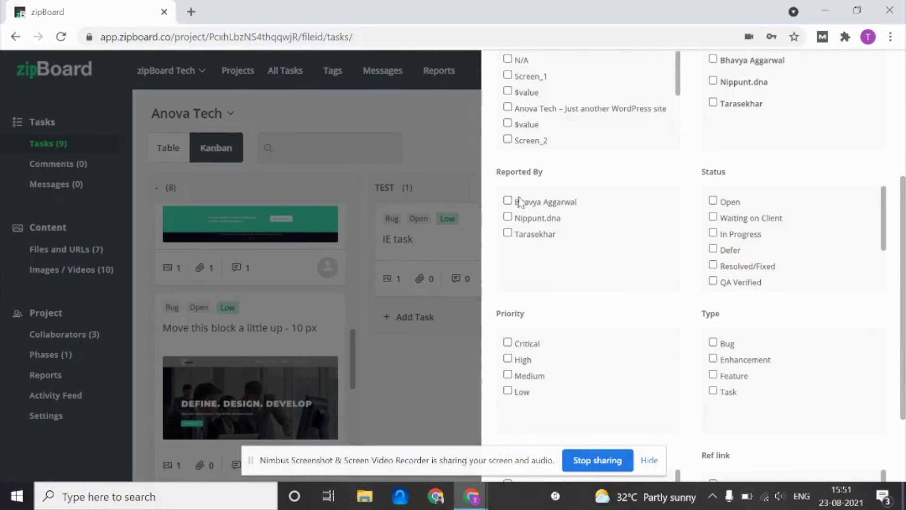
scroll(696, 305, down, 2)
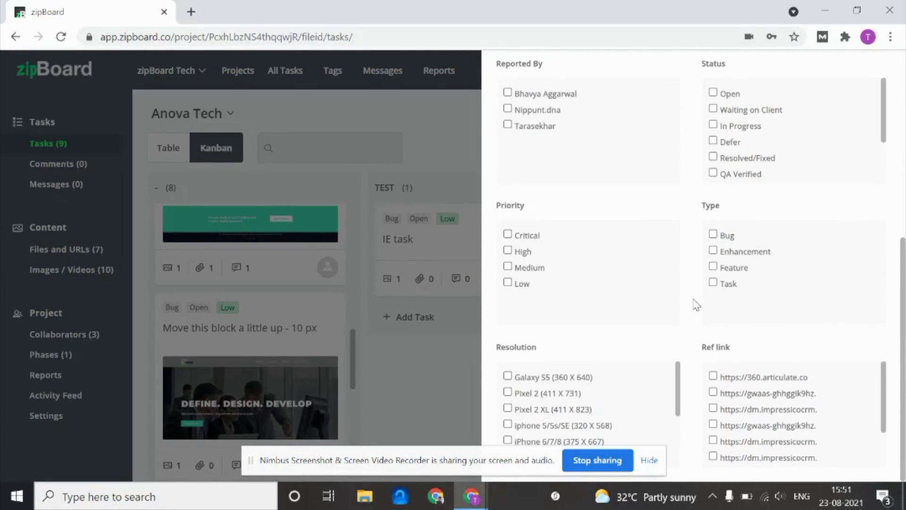
scroll(680, 165, up, 3)
scroll(681, 164, up, 4)
click(872, 80)
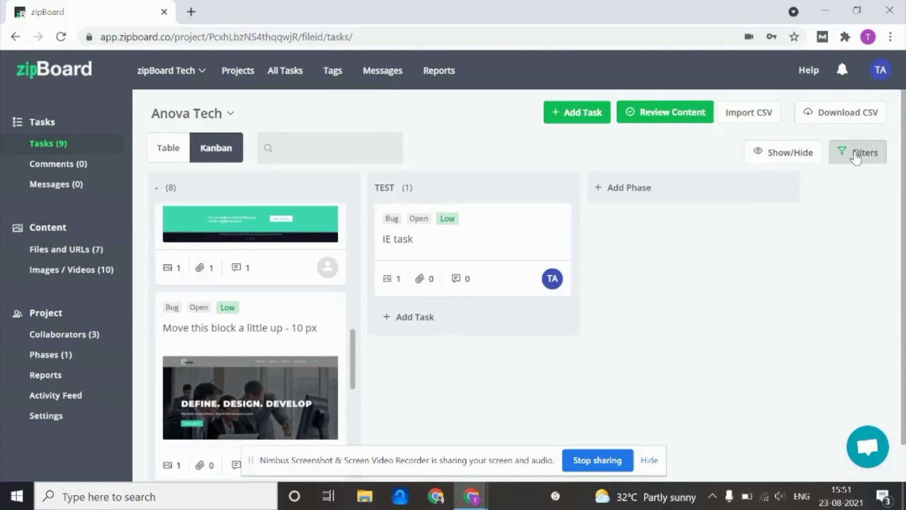
Filter the board by High priority, and turn the Open status filter on and off again.
click(853, 152)
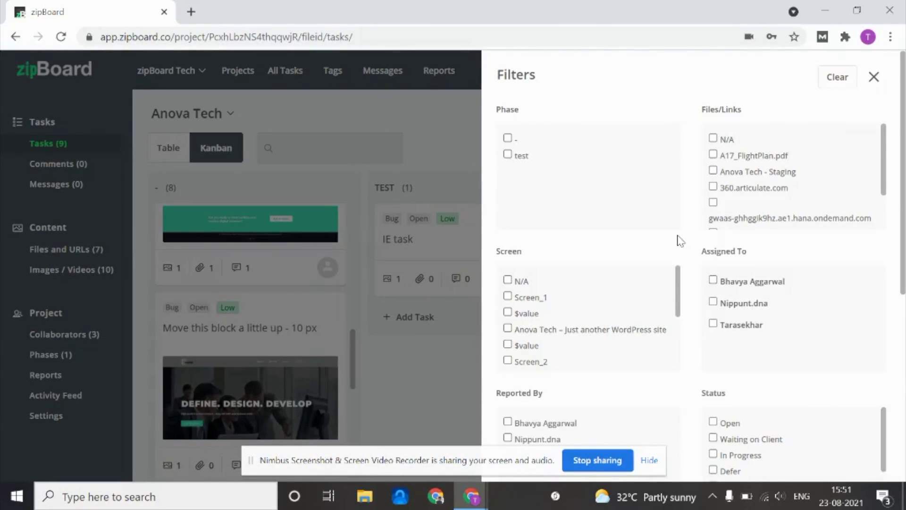
scroll(680, 241, down, 3)
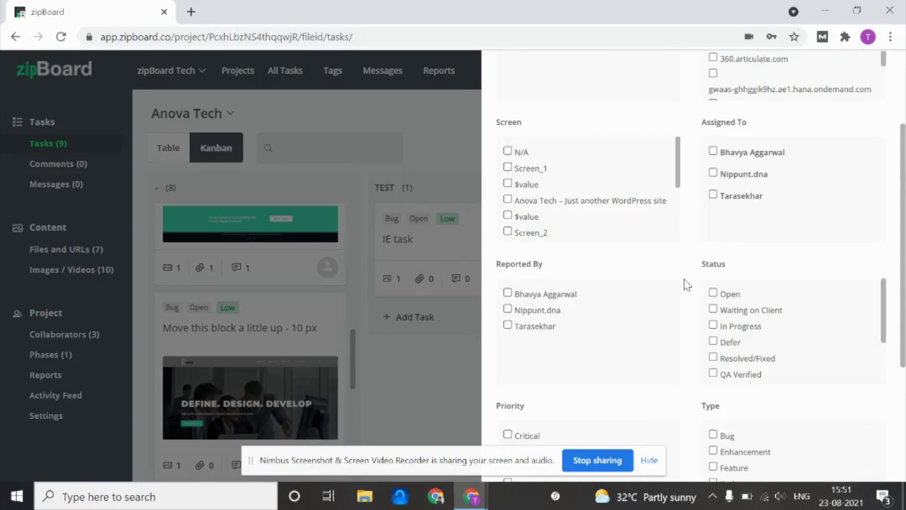
scroll(685, 284, down, 4)
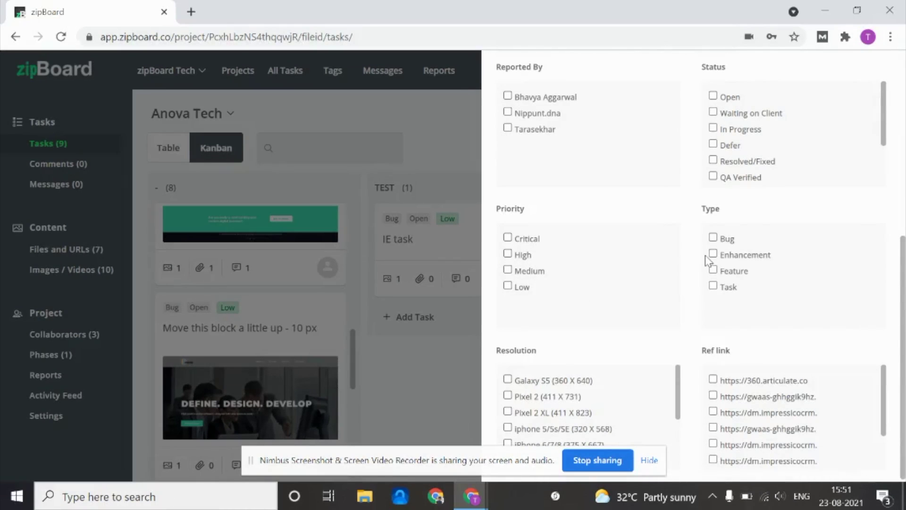
click(508, 254)
scroll(632, 218, up, 5)
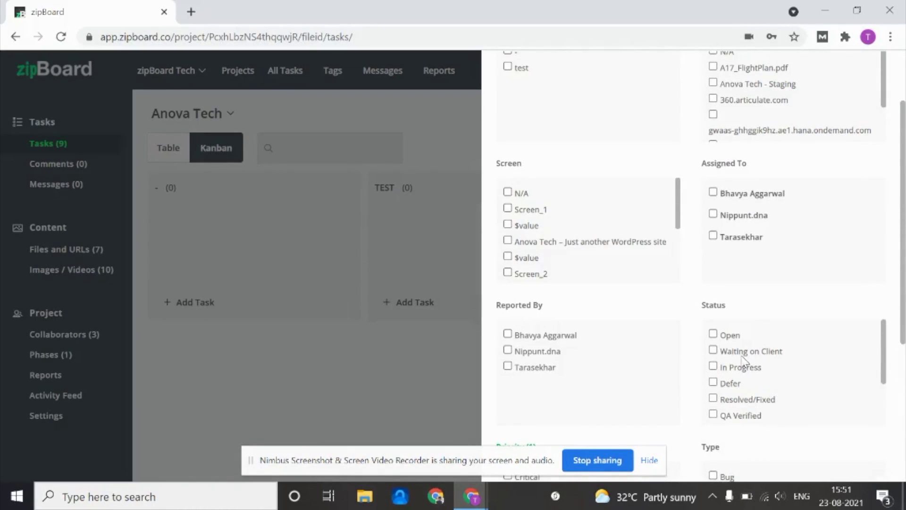
click(714, 335)
click(713, 335)
Remove the High priority filter and close the filters.
scroll(713, 338, down, 2)
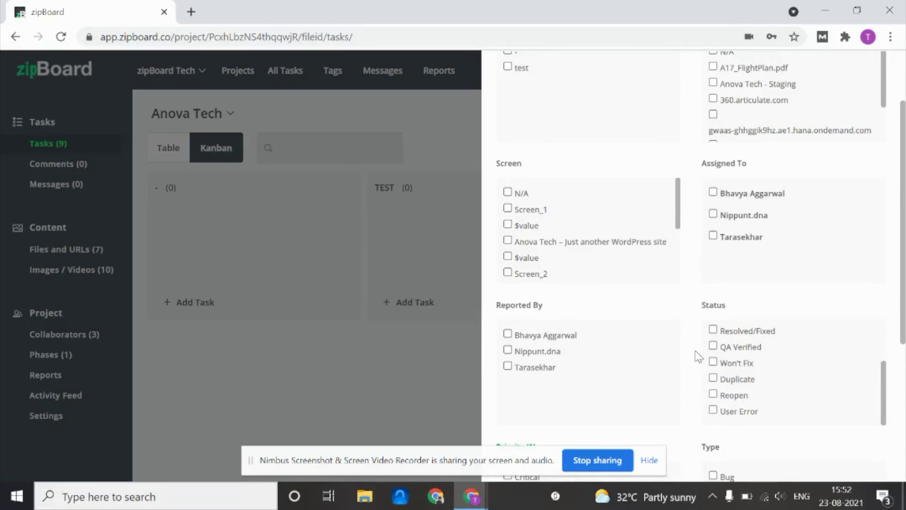
scroll(697, 352, down, 5)
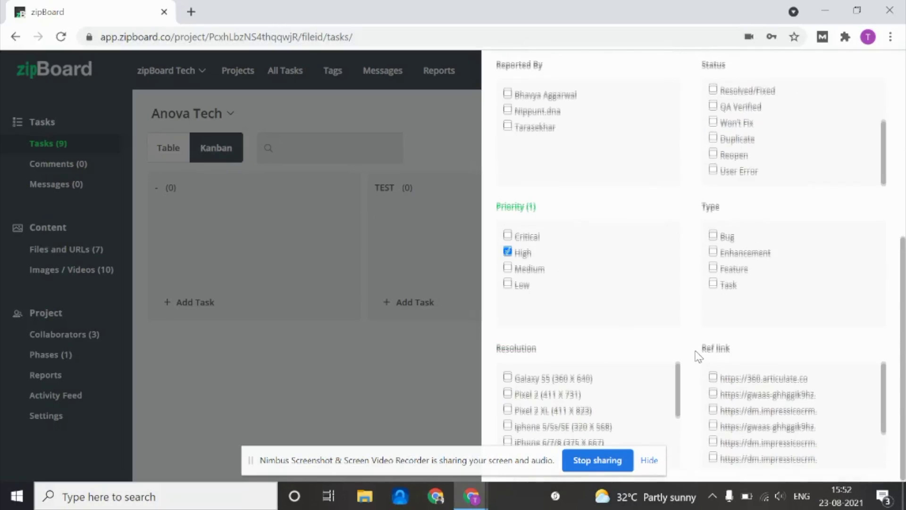
click(508, 255)
scroll(689, 278, up, 7)
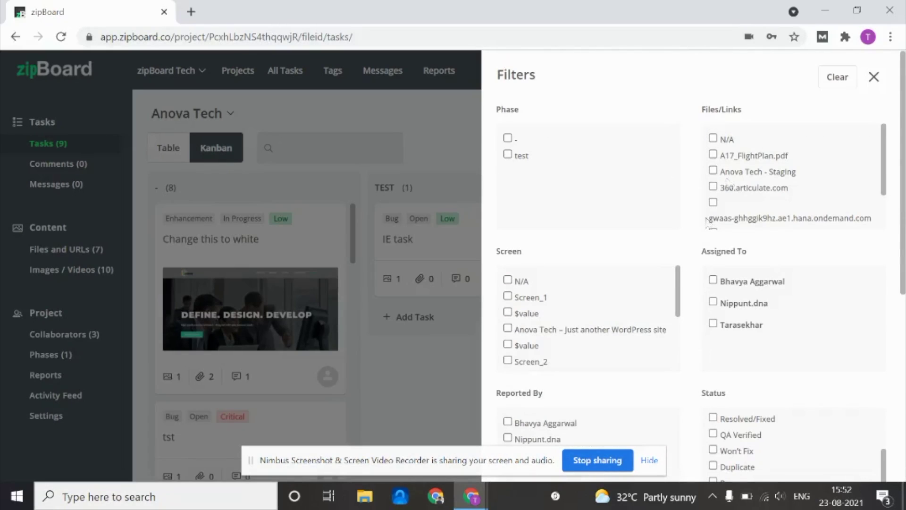
click(874, 76)
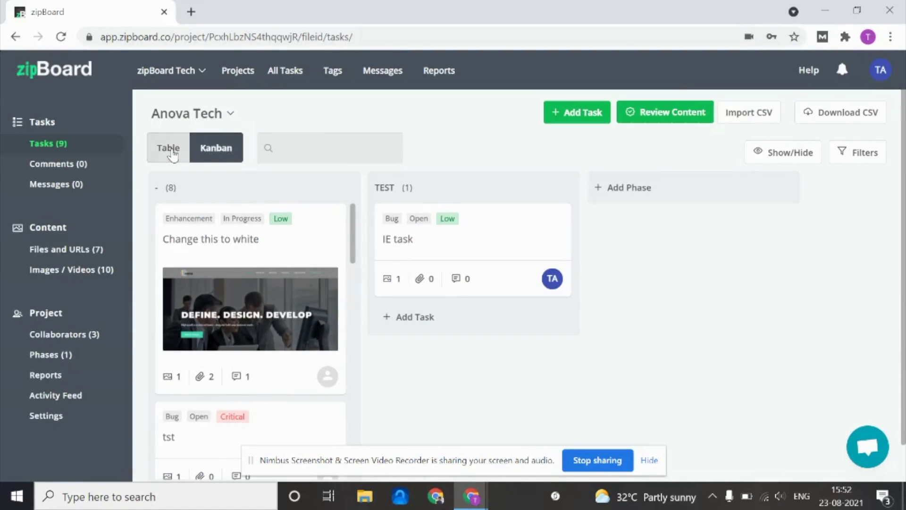
Compare the project's tasks in the Table and Kanban views, ending in the Table view.
click(171, 152)
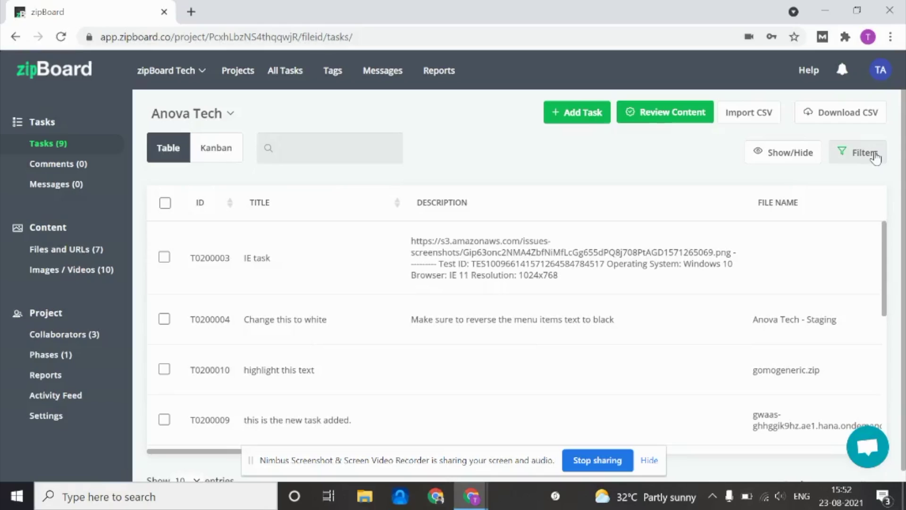
scroll(596, 341, down, 3)
scroll(595, 339, up, 3)
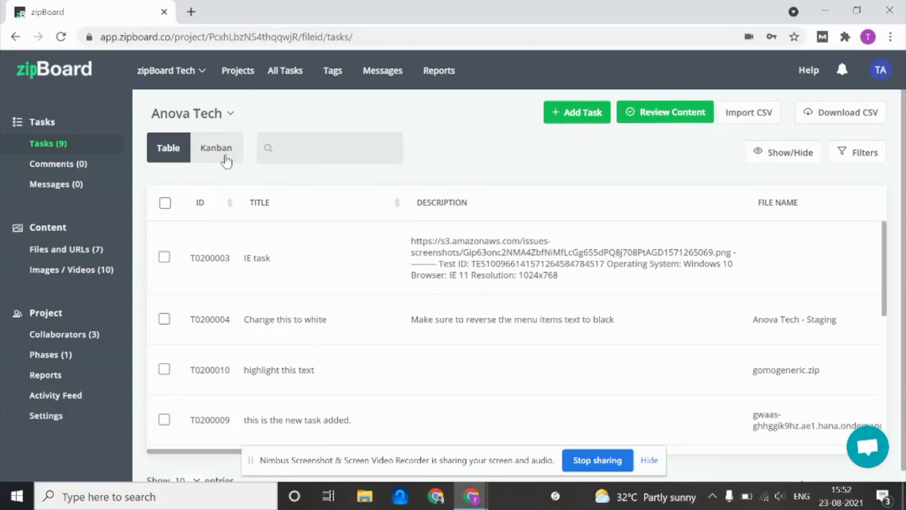
click(217, 152)
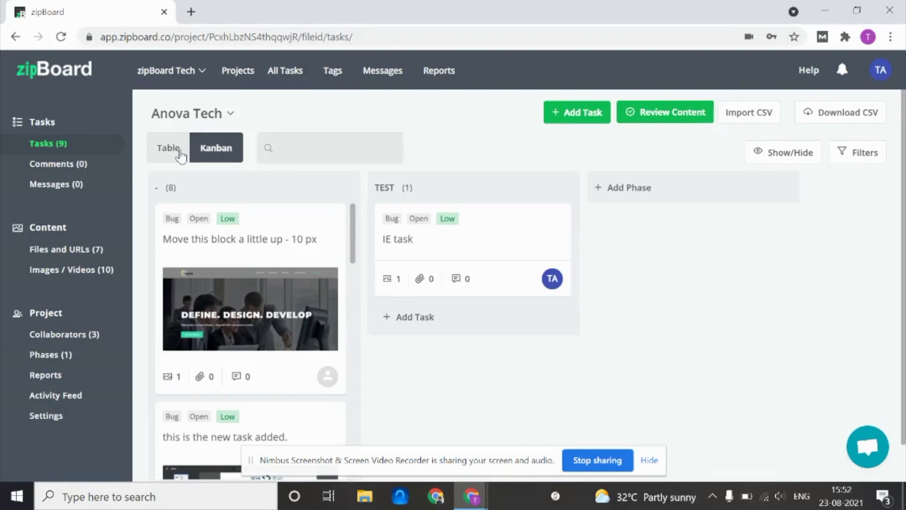
click(180, 154)
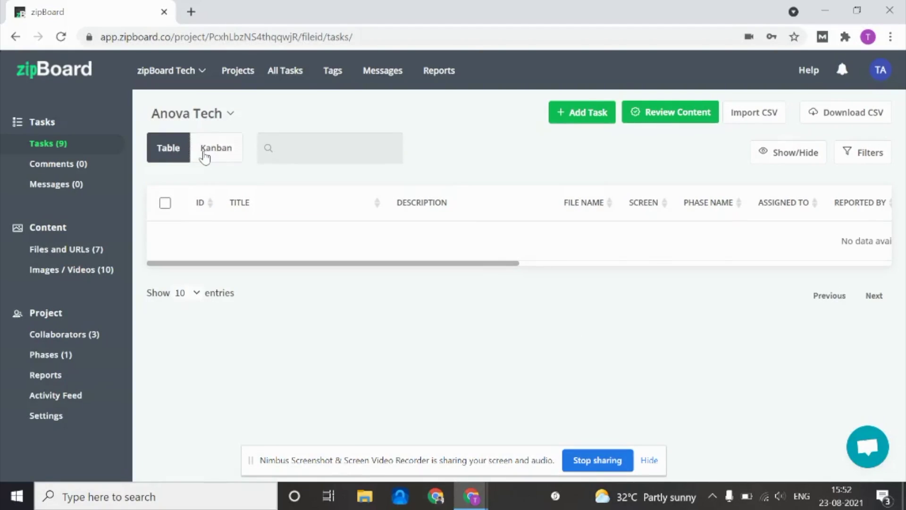